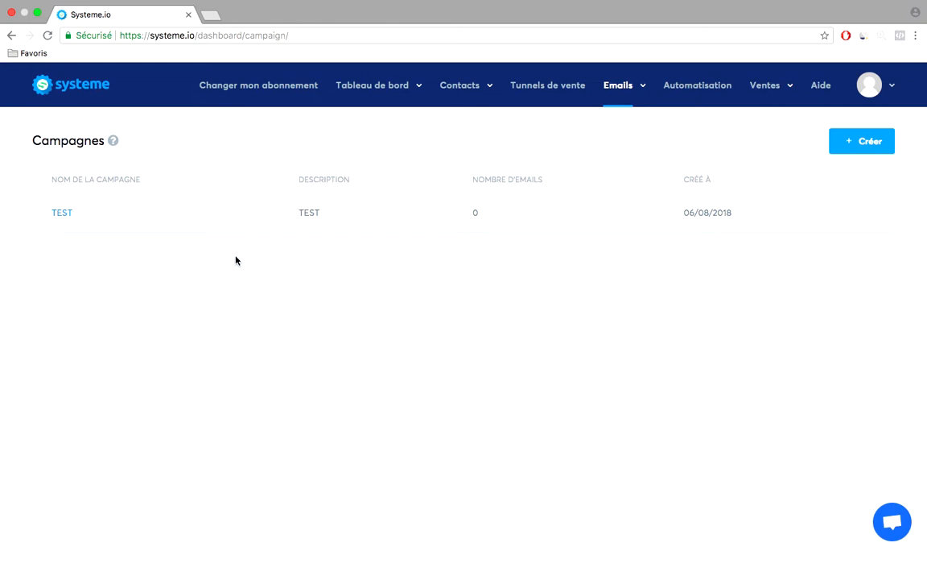
Open a new email step in the TEST campaign and examine its delay, placement and substitution variable settings.
left_click(69, 215)
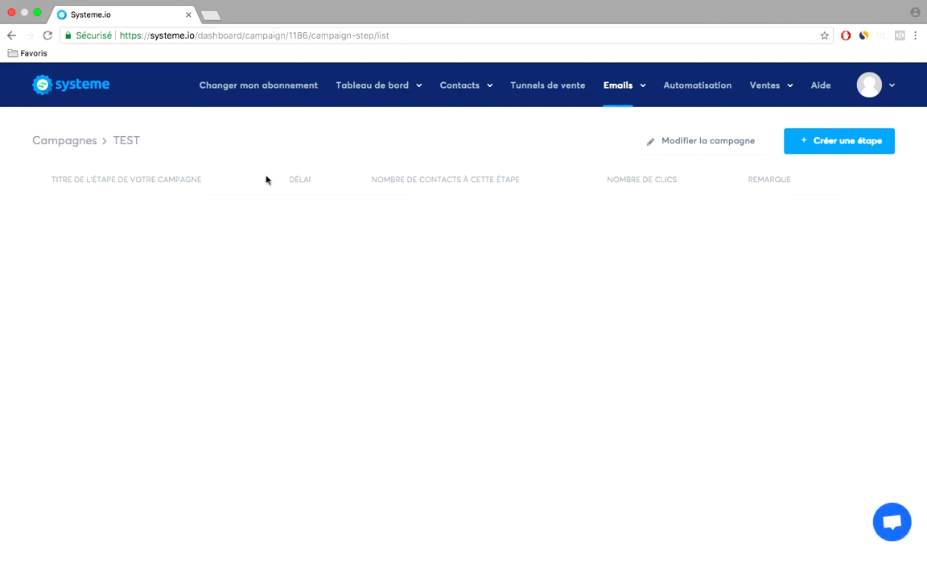
left_click(844, 154)
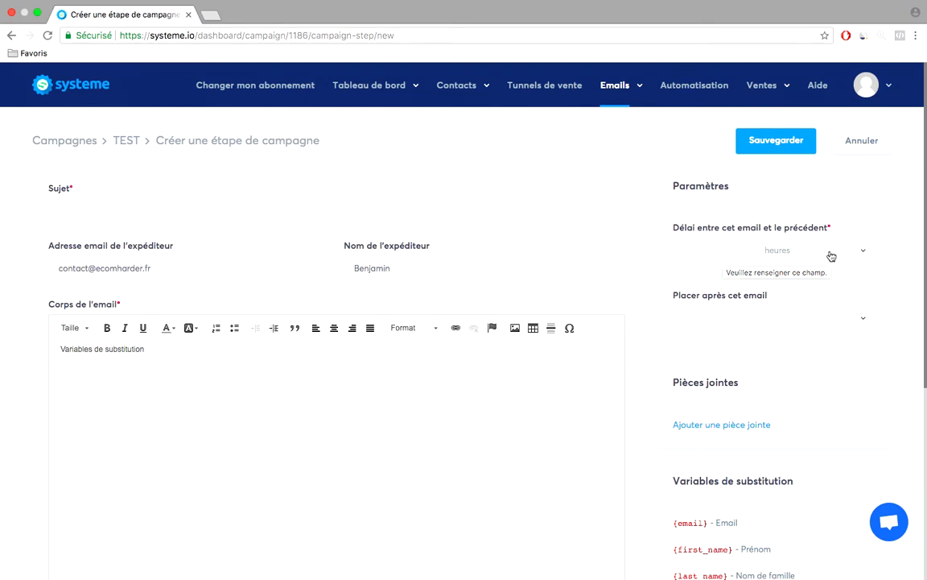
left_click(762, 322)
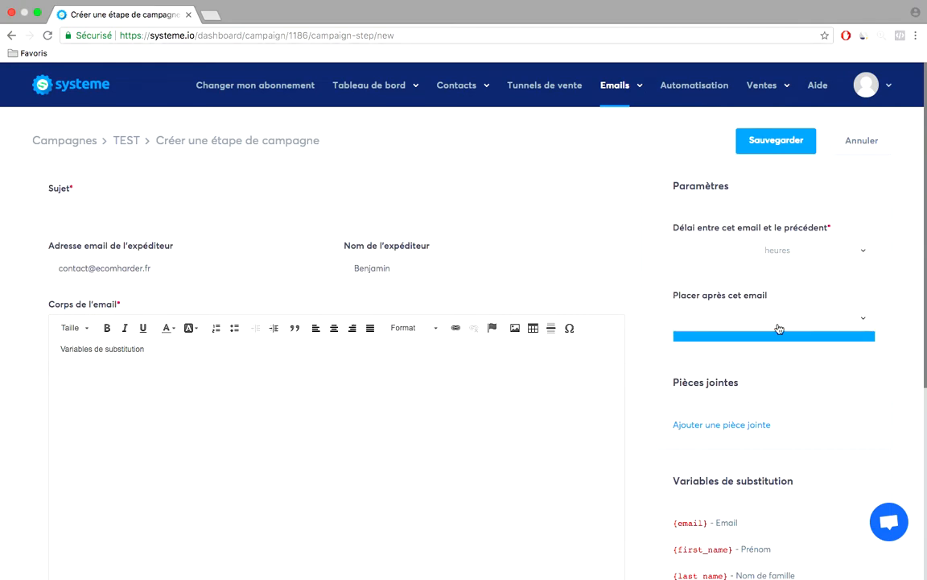
scroll(638, 377, "down", 5)
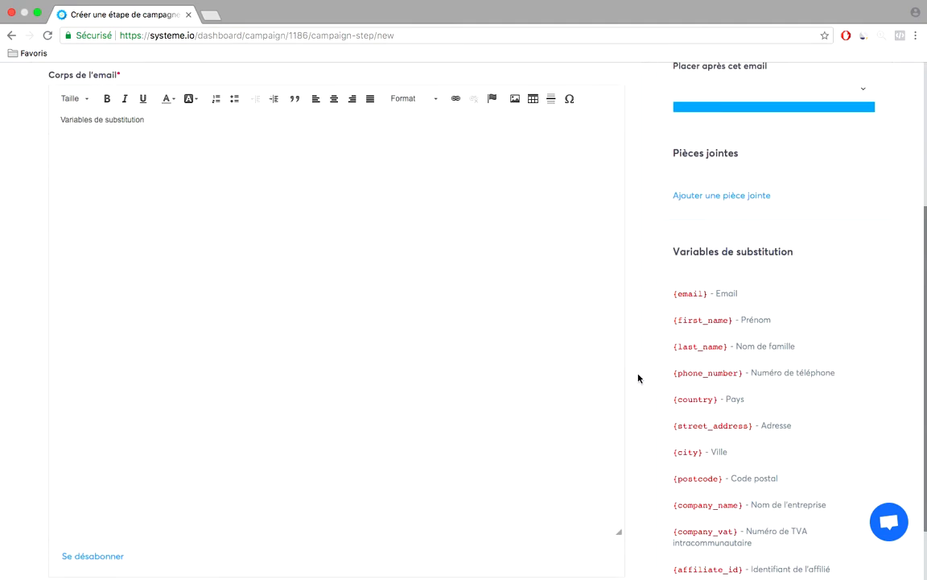
scroll(642, 371, "up", 5)
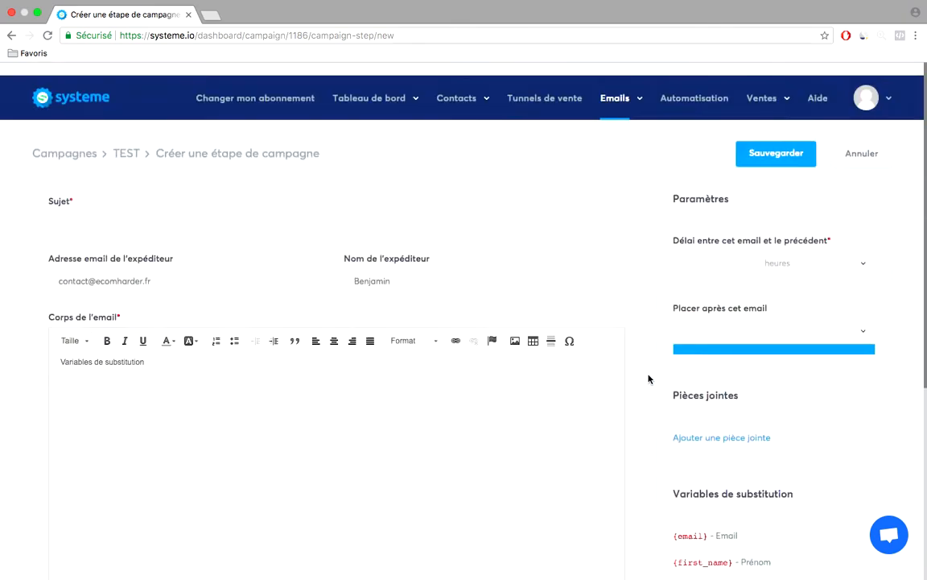
Try to save the campaign email step with "test" as its subject and "test" as its body.
left_click(111, 211)
type("test")
key("Tab")
key("Tab")
key("Tab")
scroll(93, 480, "down", 6)
left_click(96, 204)
type("test")
scroll(658, 437, "up", 5)
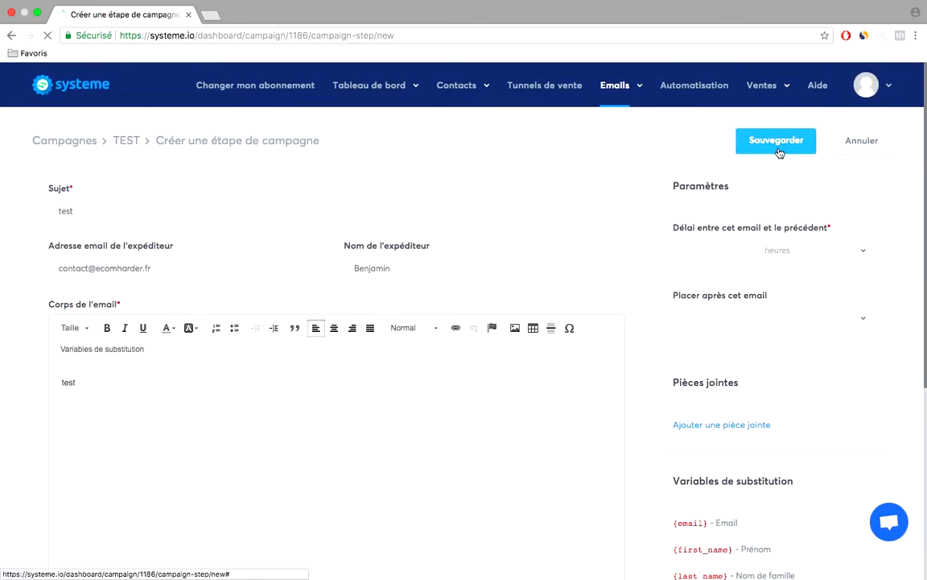
left_click(776, 142)
Open the "test" sales funnel from the list of funnels.
mouse_move(450, 90)
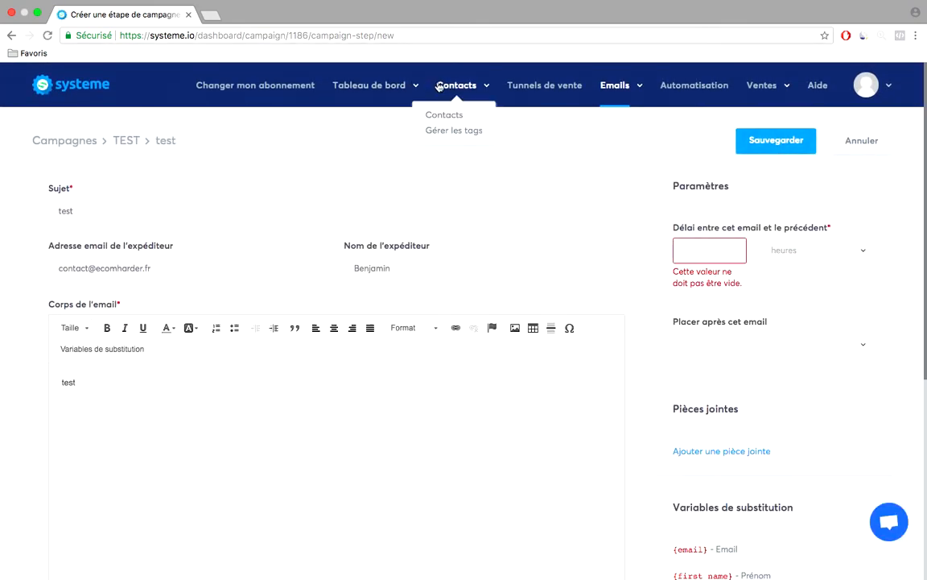
left_click(535, 90)
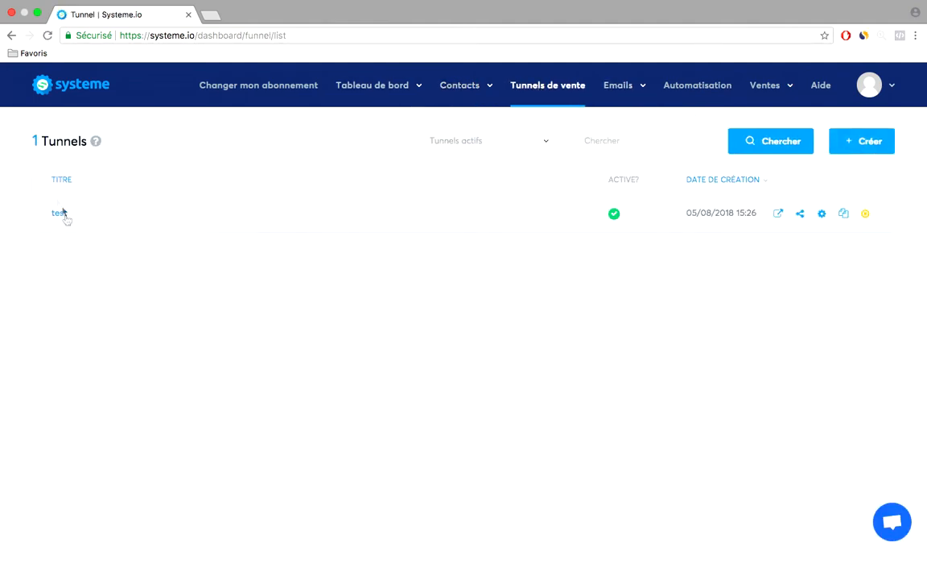
left_click(60, 214)
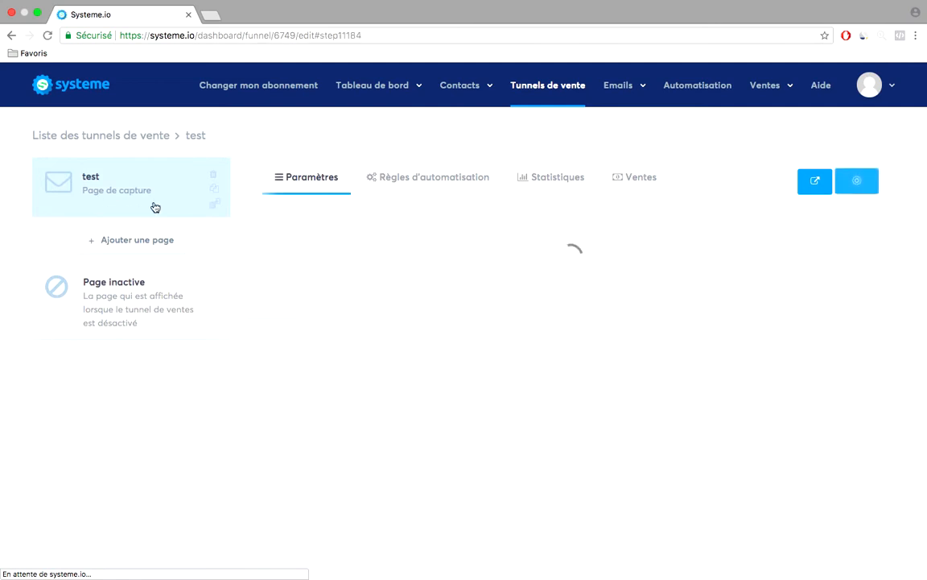
Add a page named "etape 1" of type Formulaire to the funnel.
left_click(138, 246)
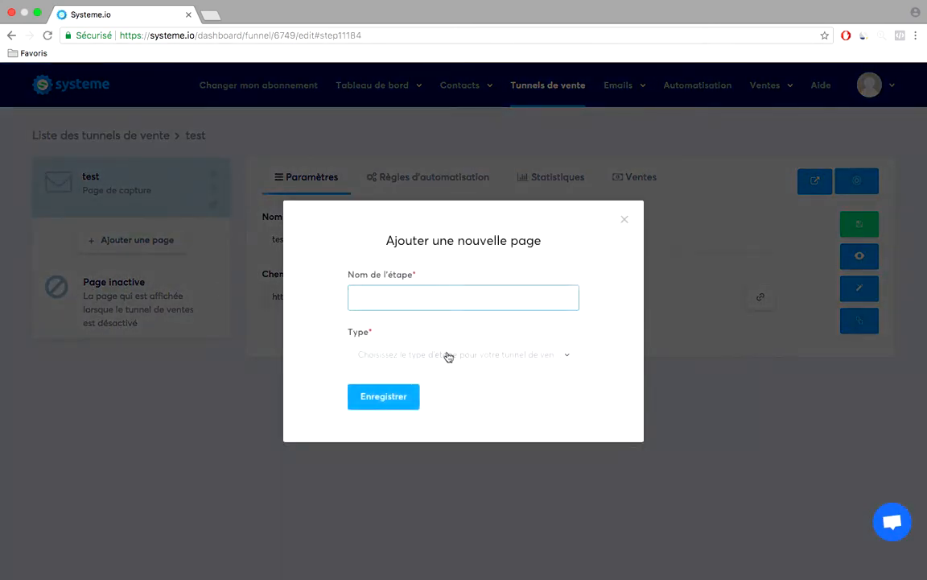
left_click(449, 355)
scroll(451, 426, "down", 1)
left_click(449, 438)
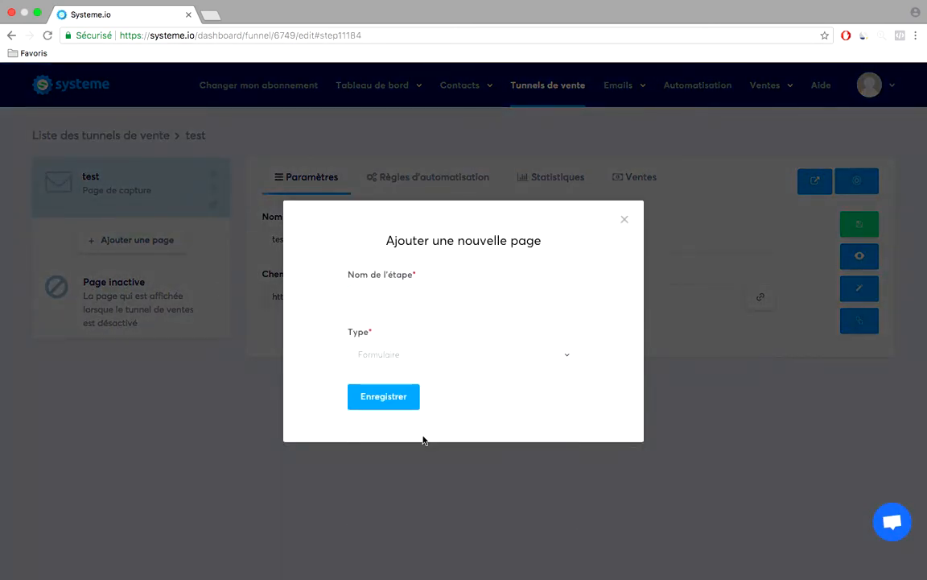
left_click(393, 303)
type("etaj")
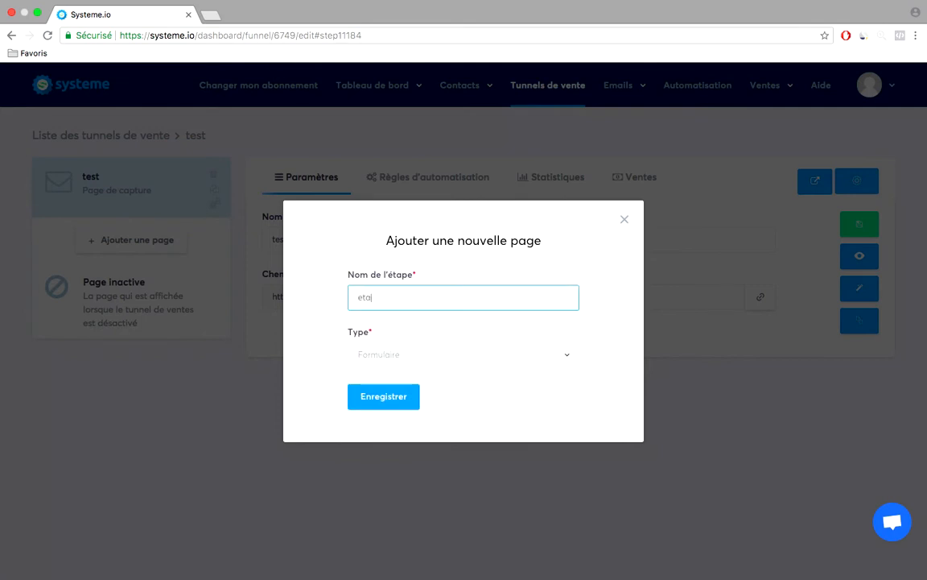
type("pe 1")
key("Return")
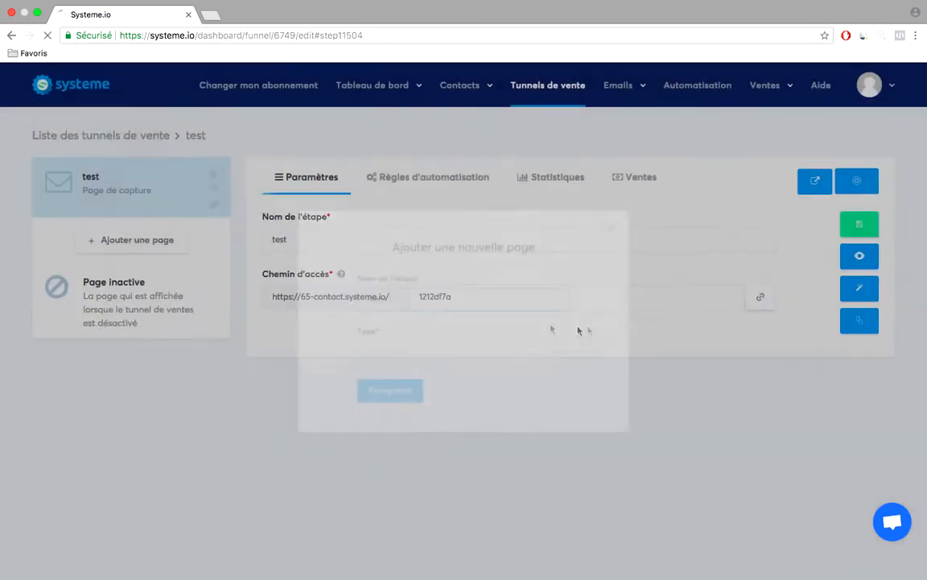
Apply the Vert template to the "etape 1" form and view its embed script.
mouse_move(312, 303)
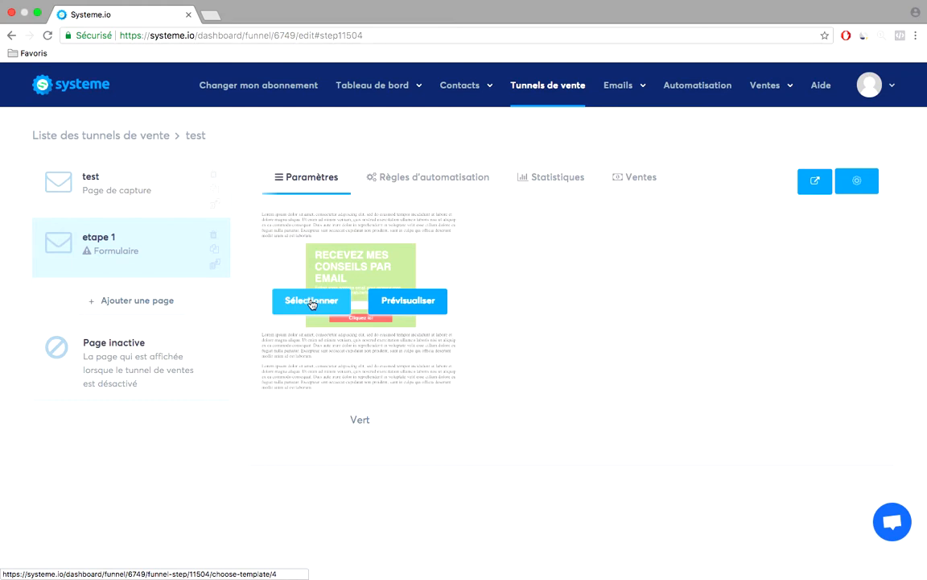
left_click(313, 302)
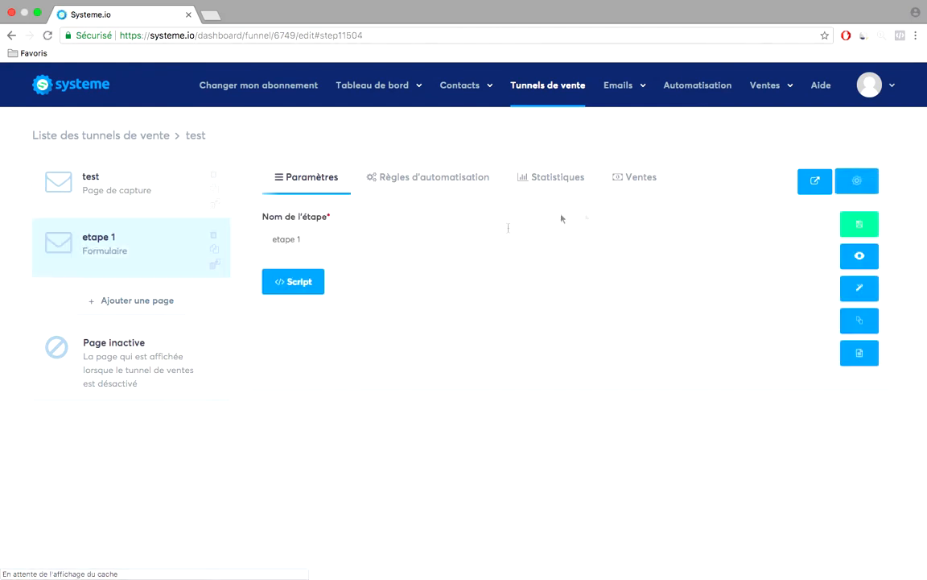
left_click(318, 288)
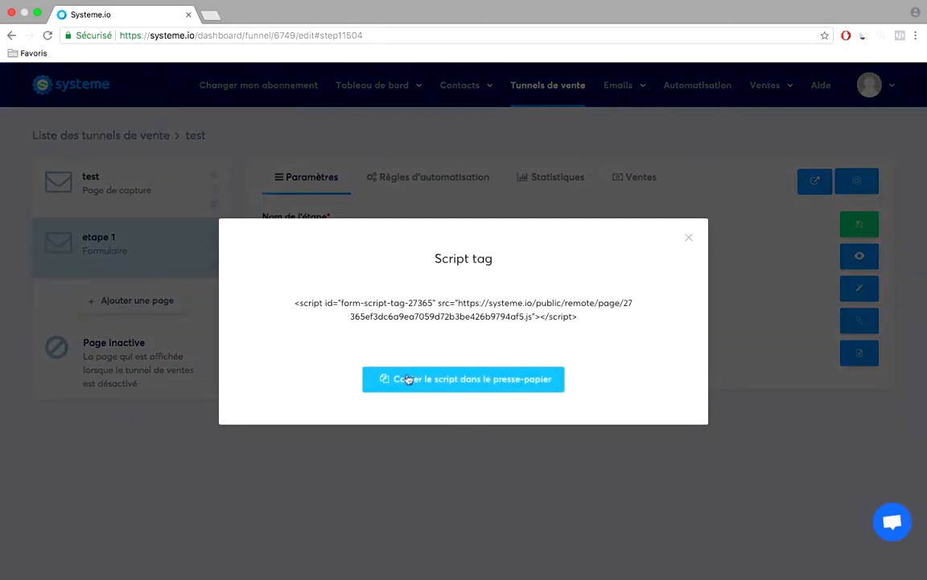
left_click(689, 236)
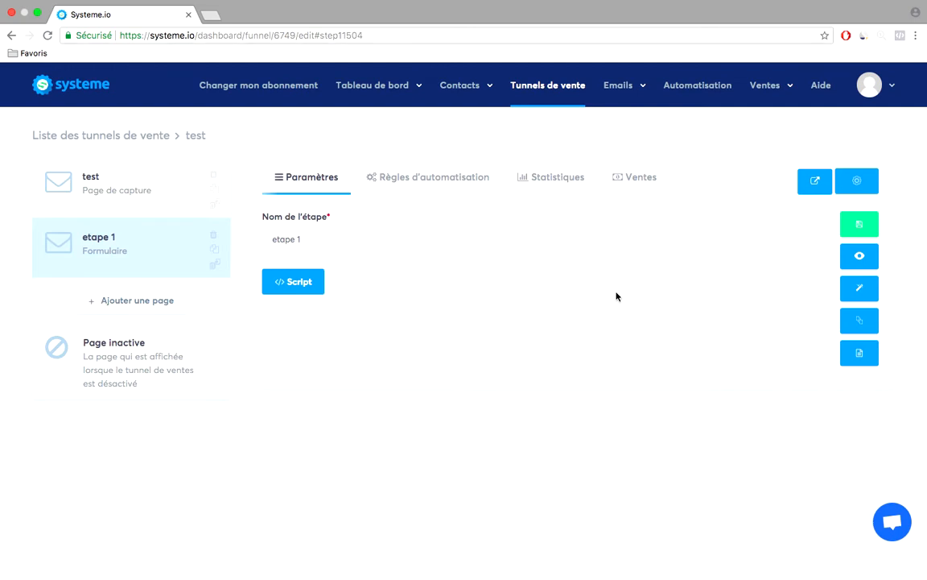
Add "Envoyer un email" and "Ajouter un tag" actions to the automation rule of the "etape 1" form.
left_click(424, 178)
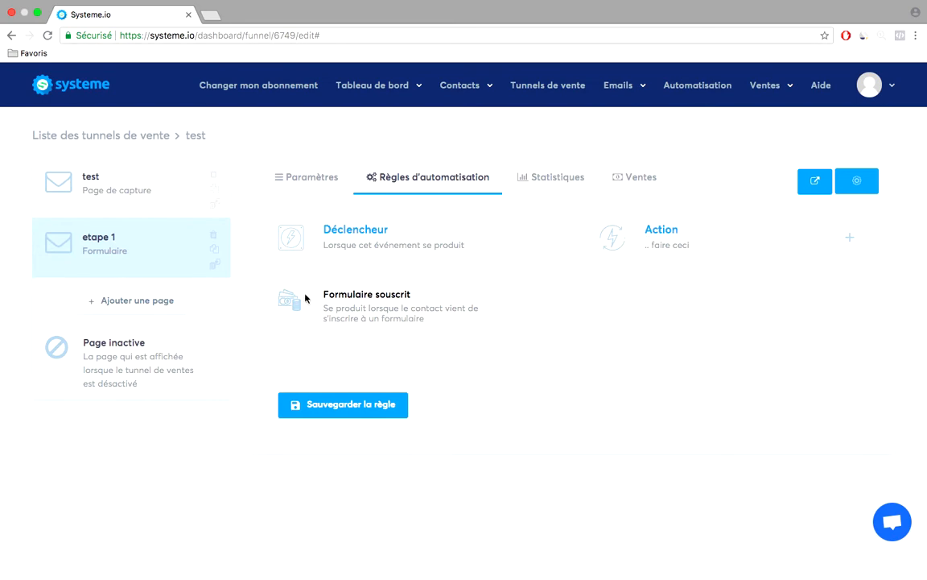
left_click(852, 240)
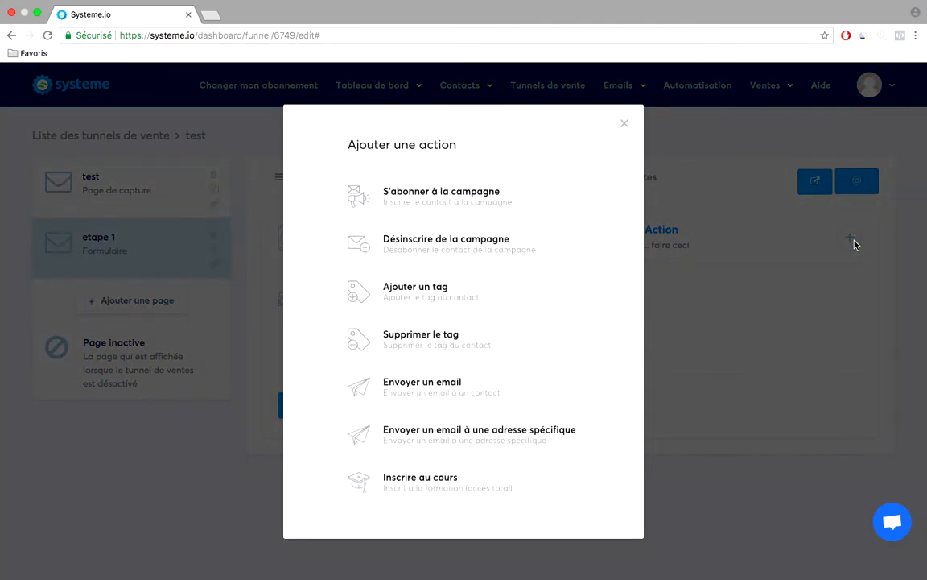
left_click(488, 396)
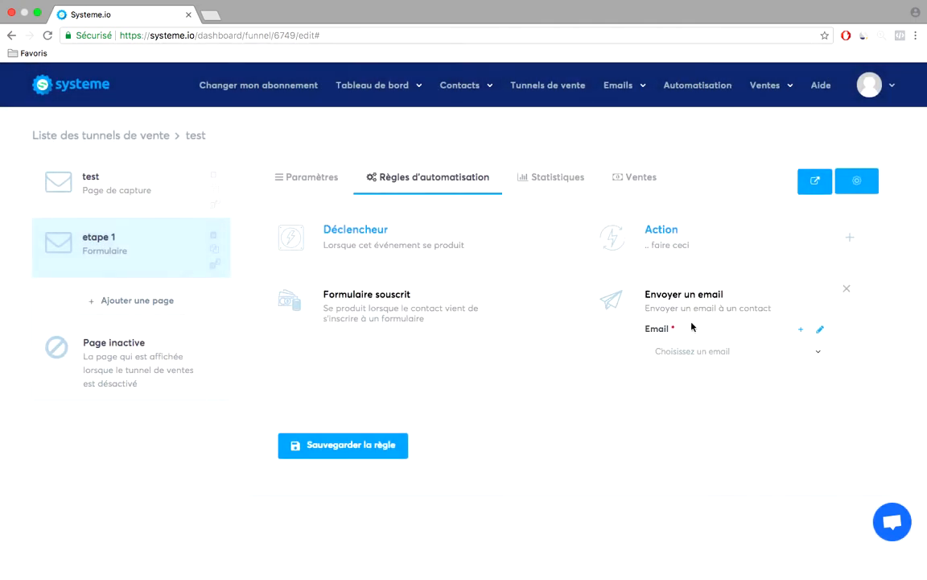
left_click(851, 238)
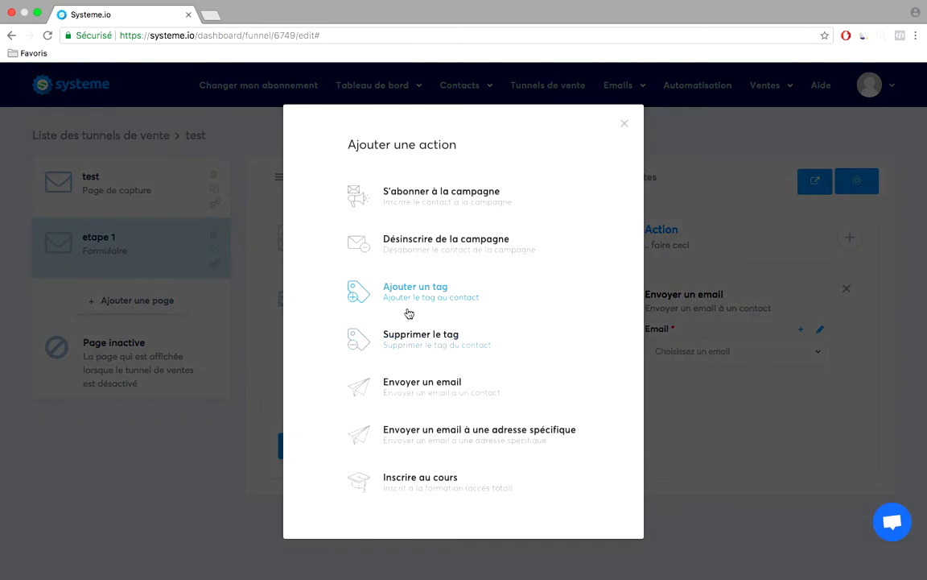
left_click(409, 313)
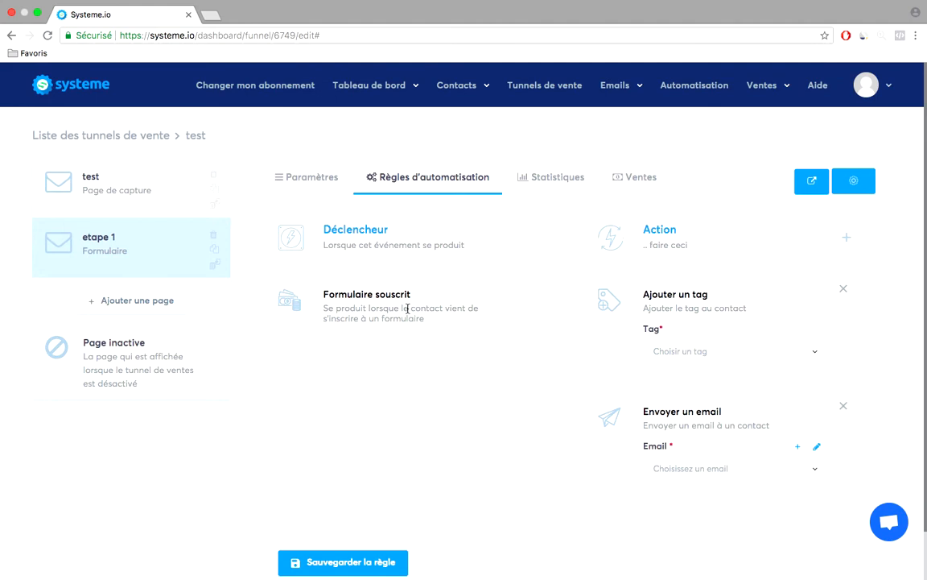
left_click(728, 348)
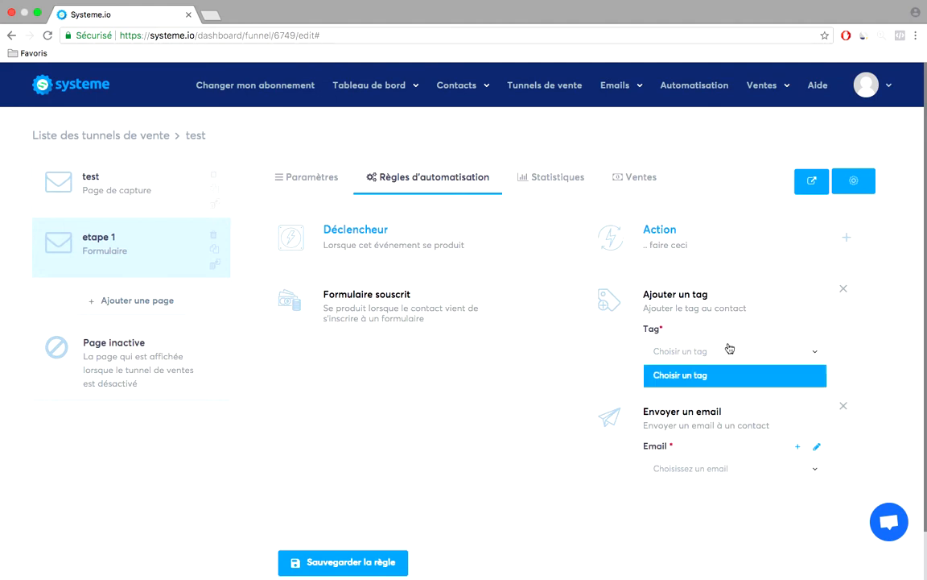
Add a "S'abonner à la campagne" action to the form's automation rule and choose the TEST campaign.
left_click(846, 238)
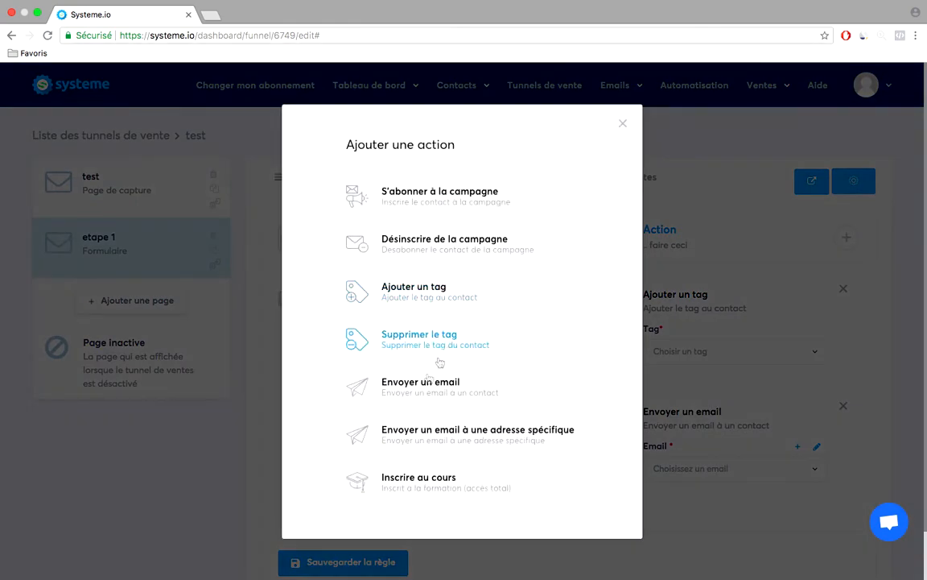
left_click(419, 193)
left_click(708, 355)
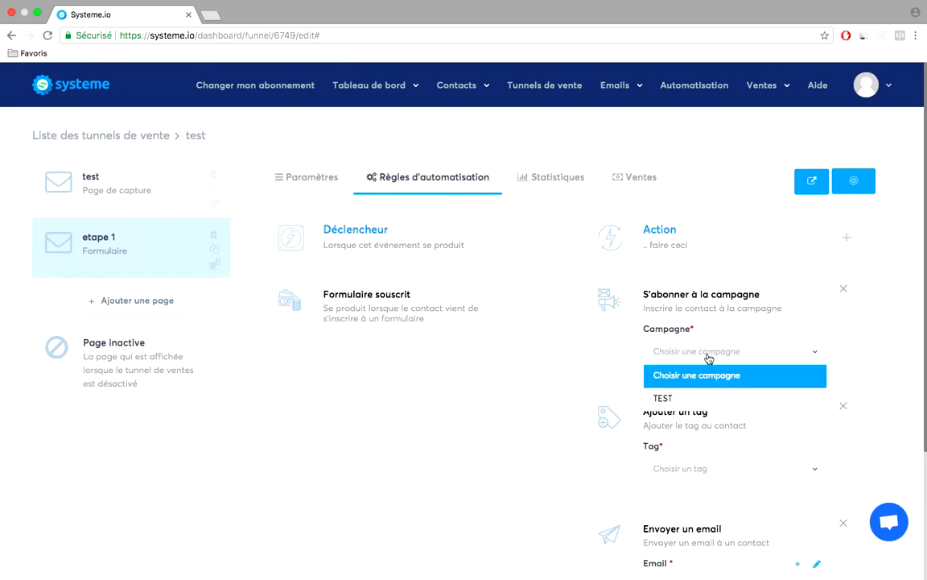
left_click(632, 393)
scroll(490, 391, "down", 2)
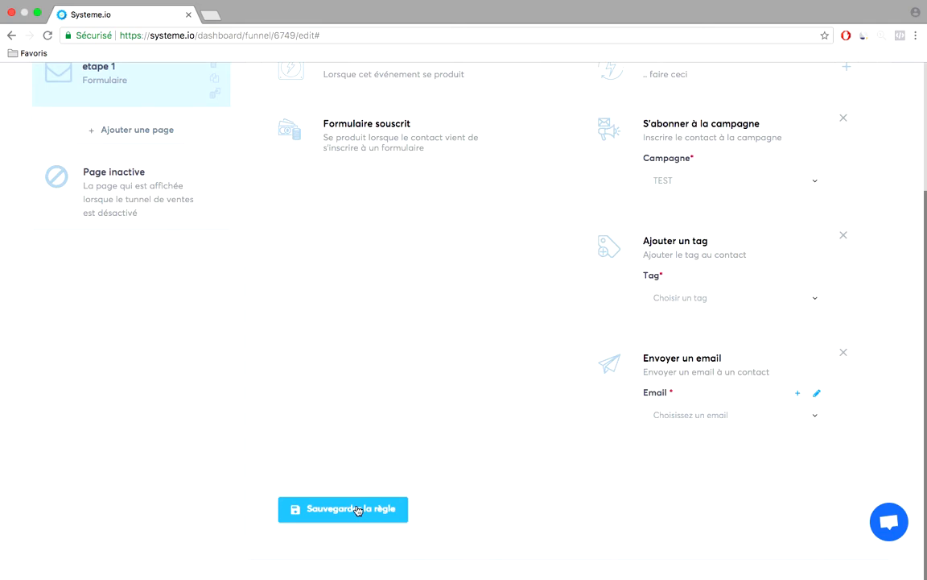
Go to the newsletters and start creating a new one.
scroll(358, 509, "up", 5)
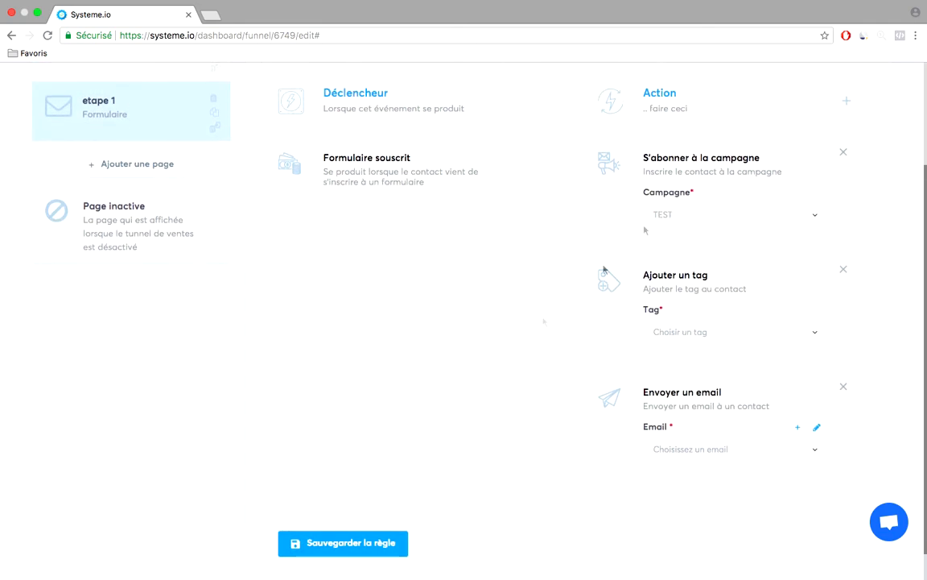
mouse_move(608, 91)
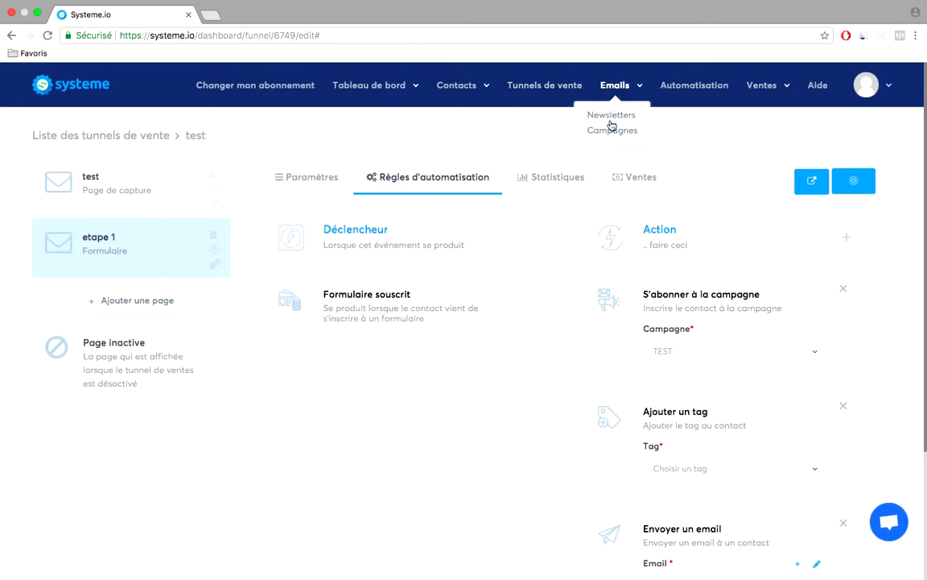
left_click(611, 117)
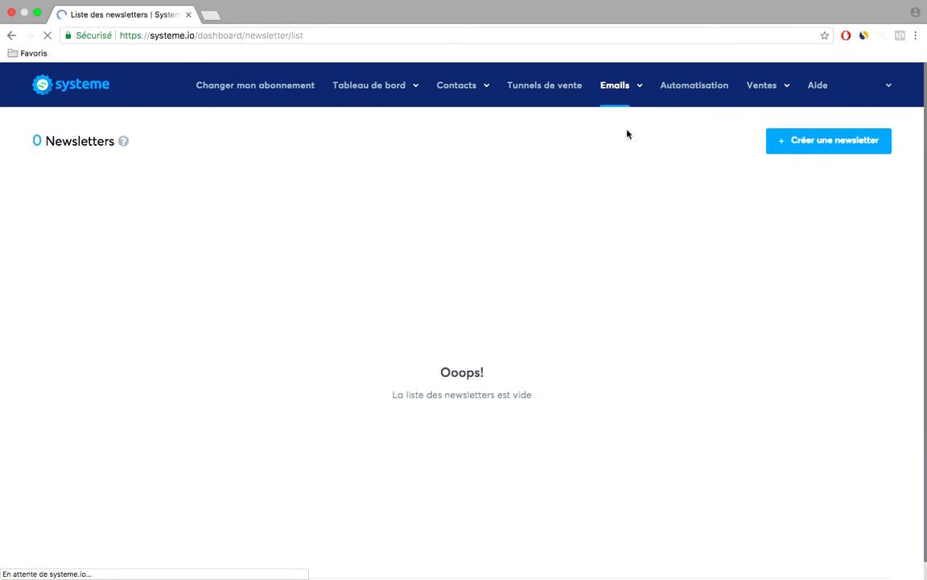
left_click(822, 153)
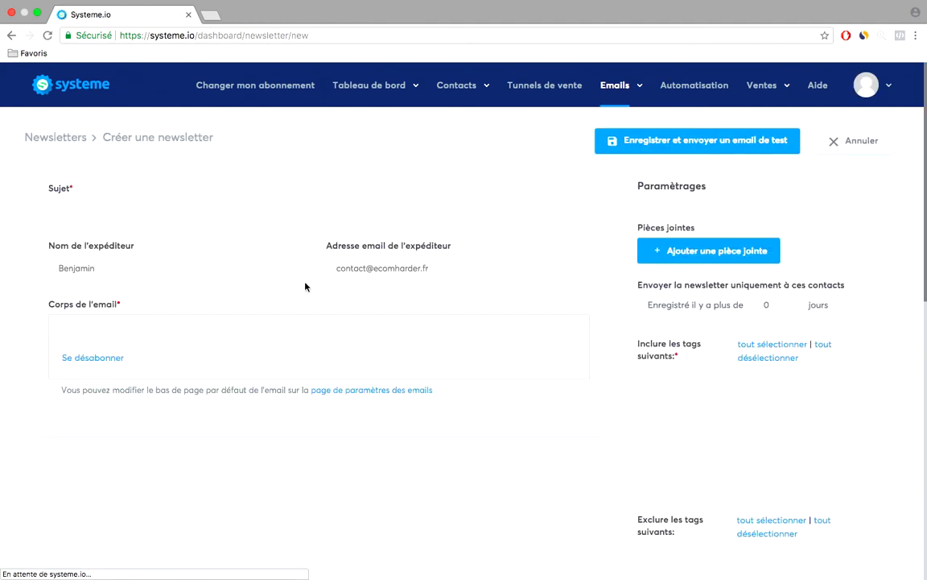